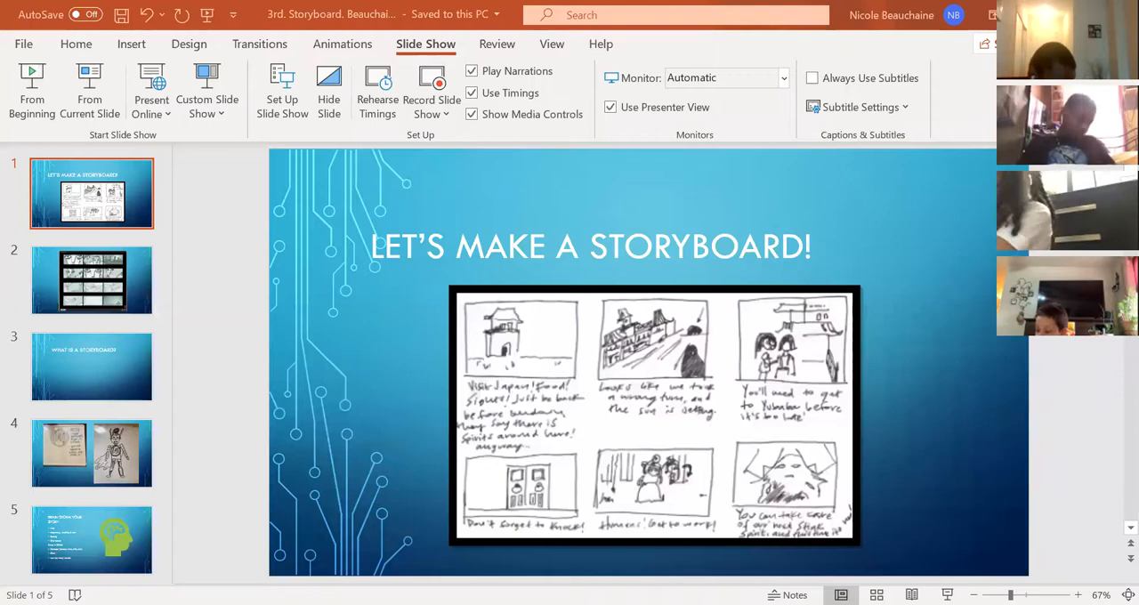
# Show slide 2 and erase the blue ink marks drawn over the storyboard faces
pyautogui.click(118, 263)
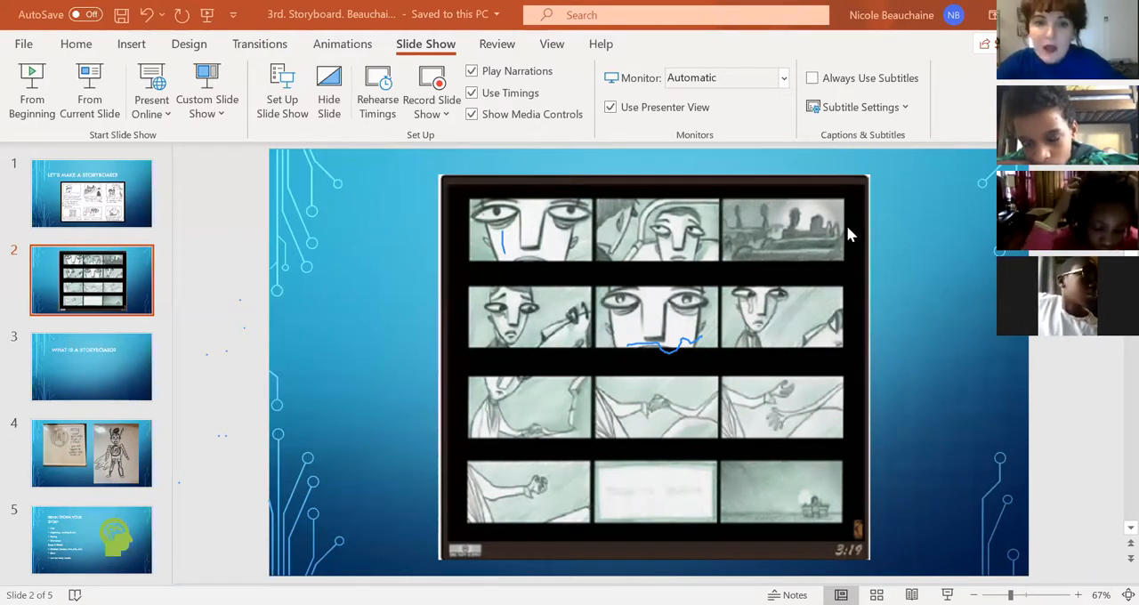
pyautogui.press('e')
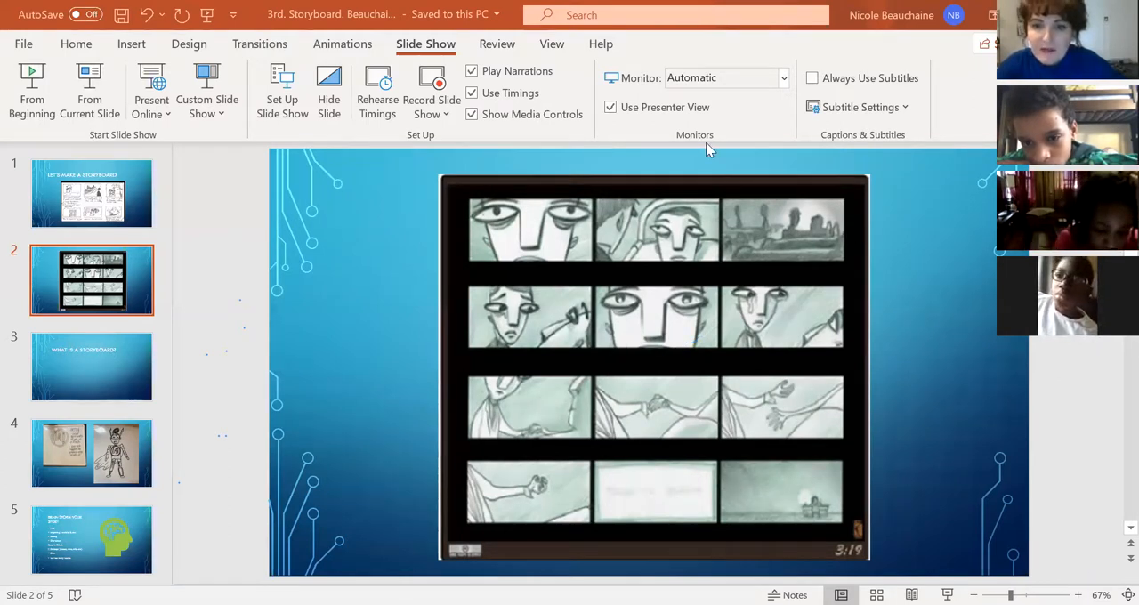
# View the superhero drawing slide, then go to the WHAT IS A STORYBOARD? slide
pyautogui.click(114, 450)
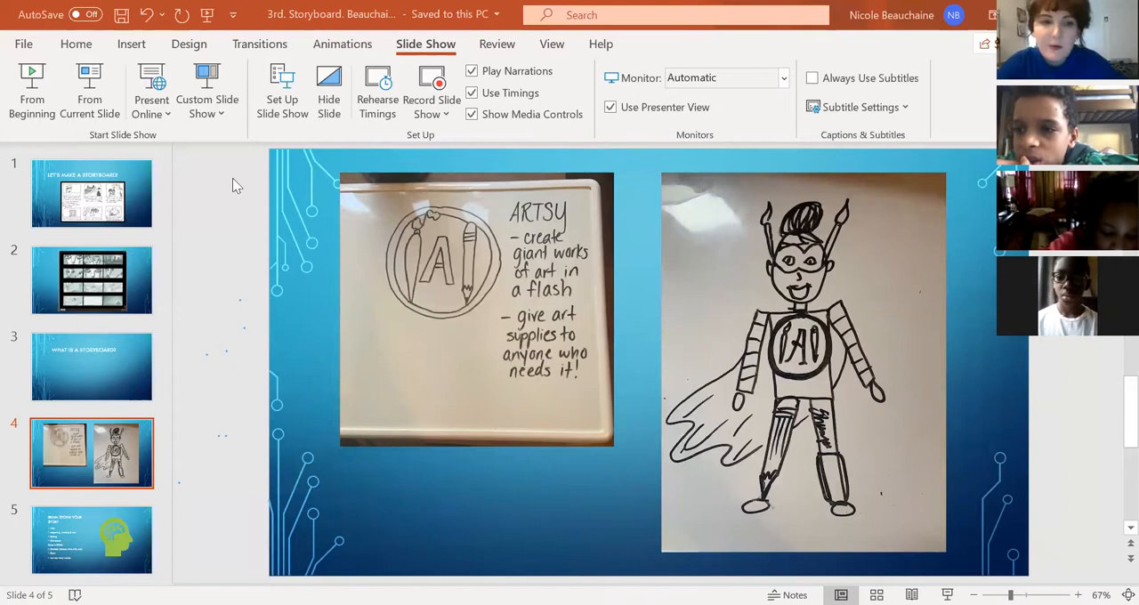
pyautogui.click(97, 356)
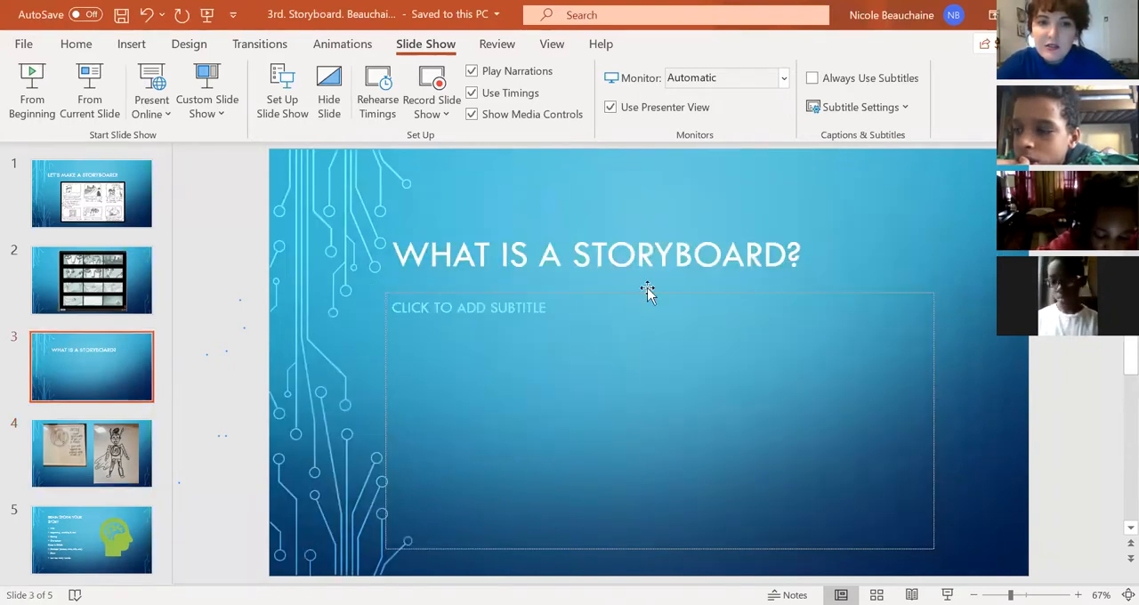
# Begin entering text in the subtitle placeholder under the WHAT IS A STORYBOARD? title
pyautogui.click(647, 303)
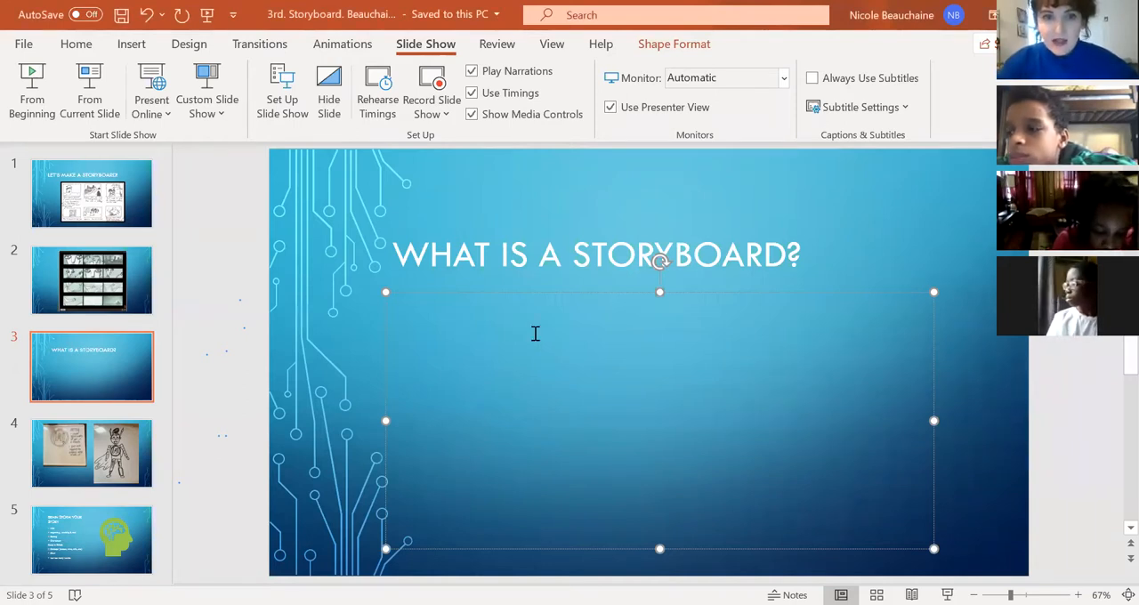
pyautogui.write('PICTURES')
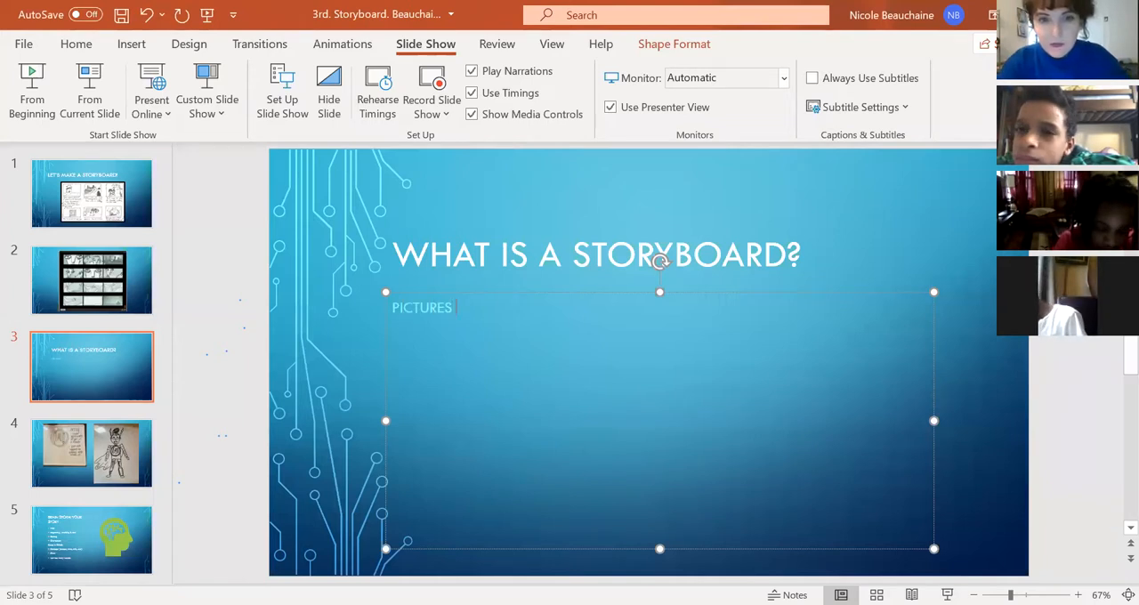
pyautogui.write(' THAT TELL')
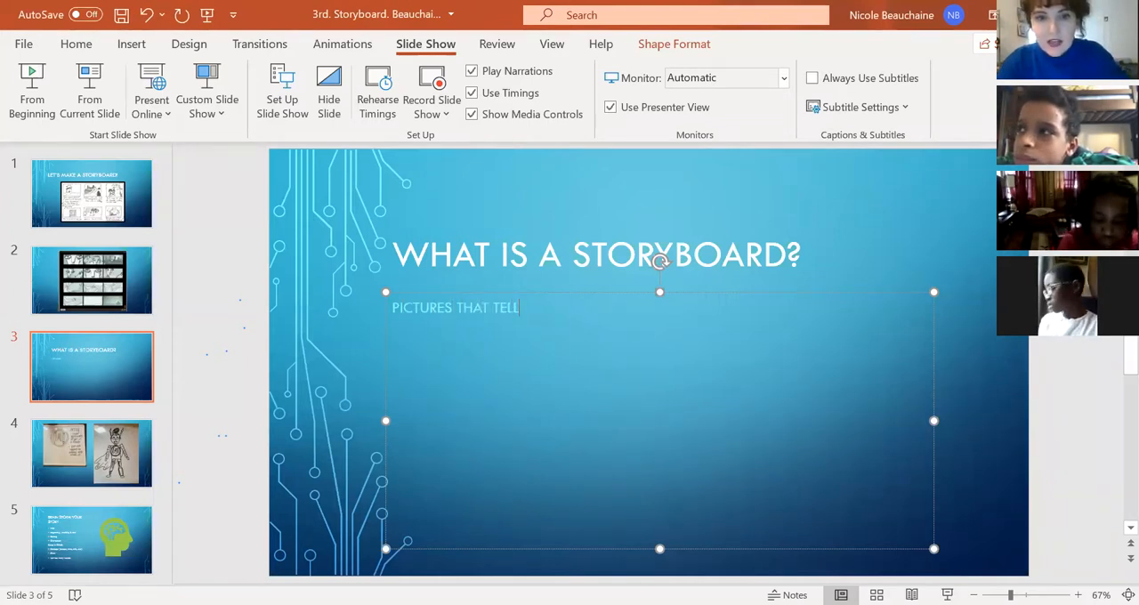
pyautogui.write(' A STORY')
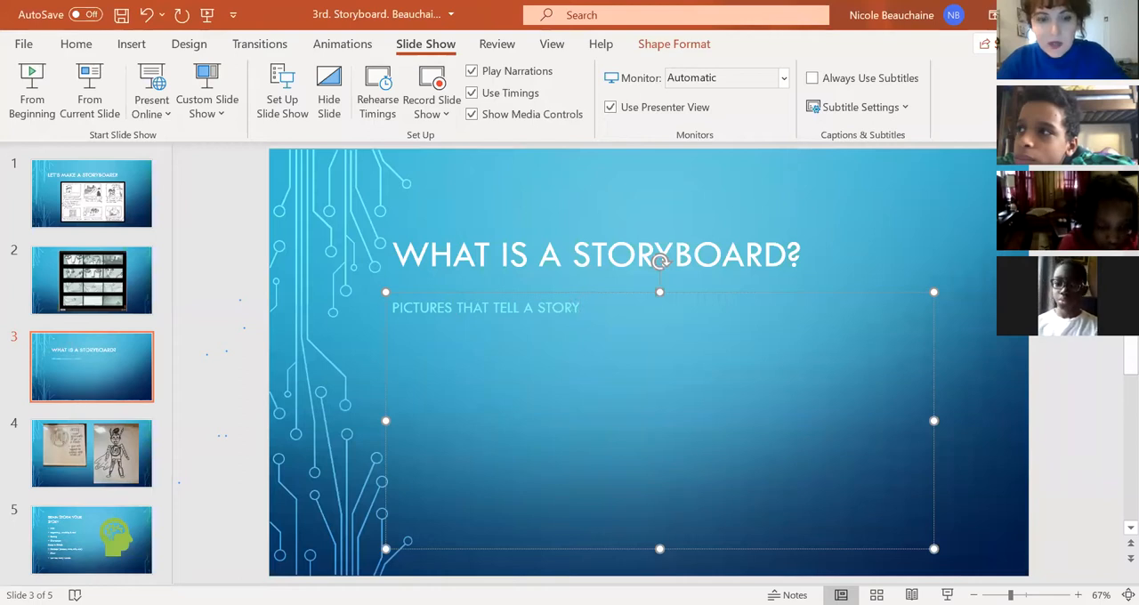
pyautogui.write(' 6 PICTURES TOTAL')
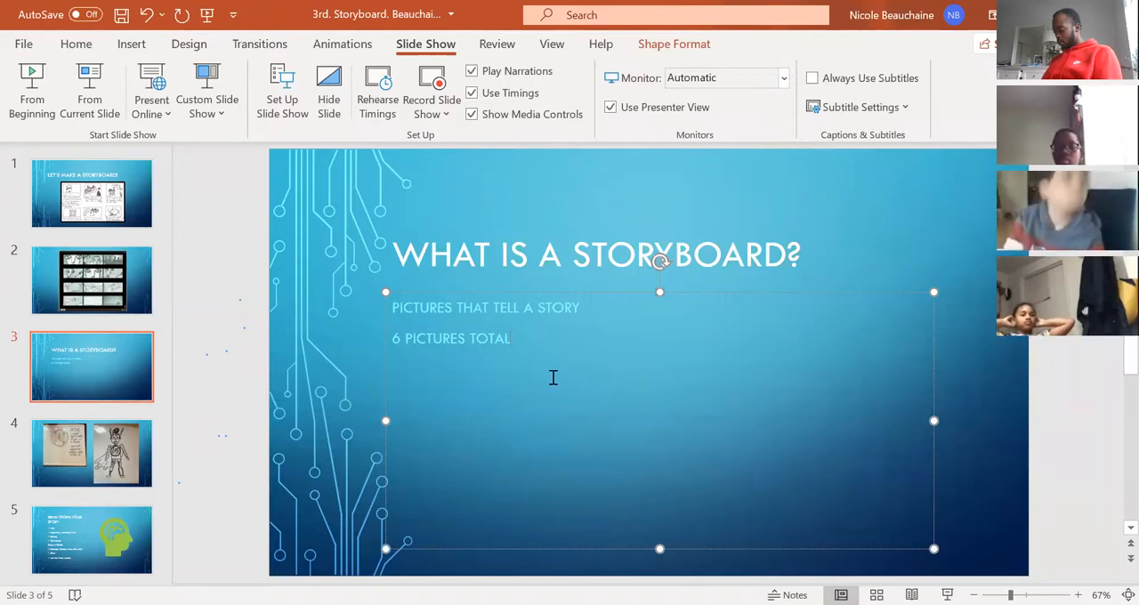
pyautogui.write('WORDS AT THE BOTTOM ')
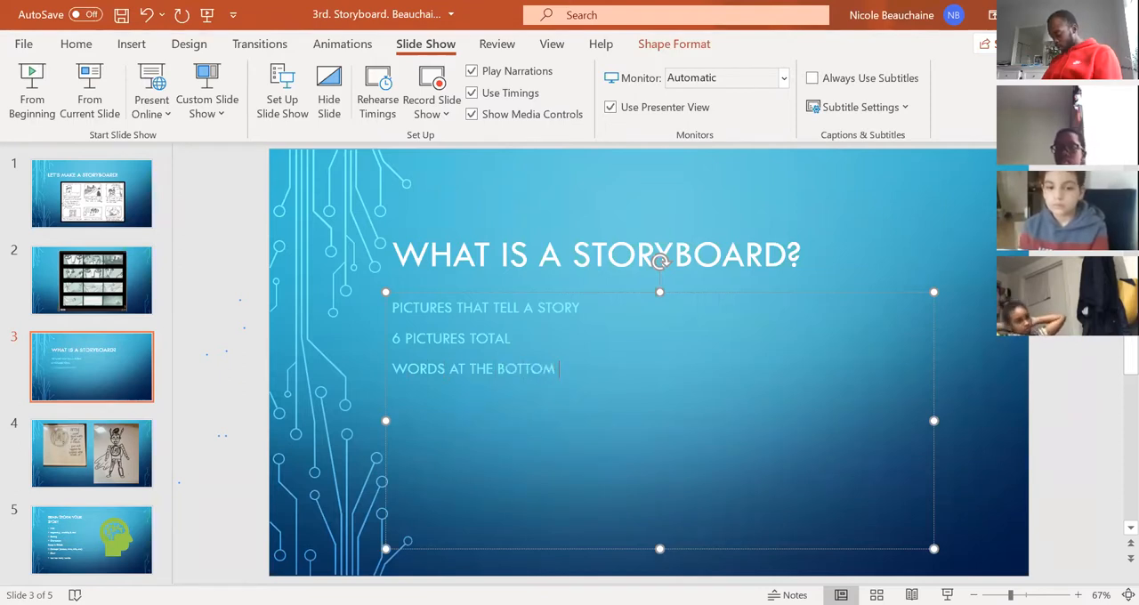
pyautogui.write('(OPTIONAL')
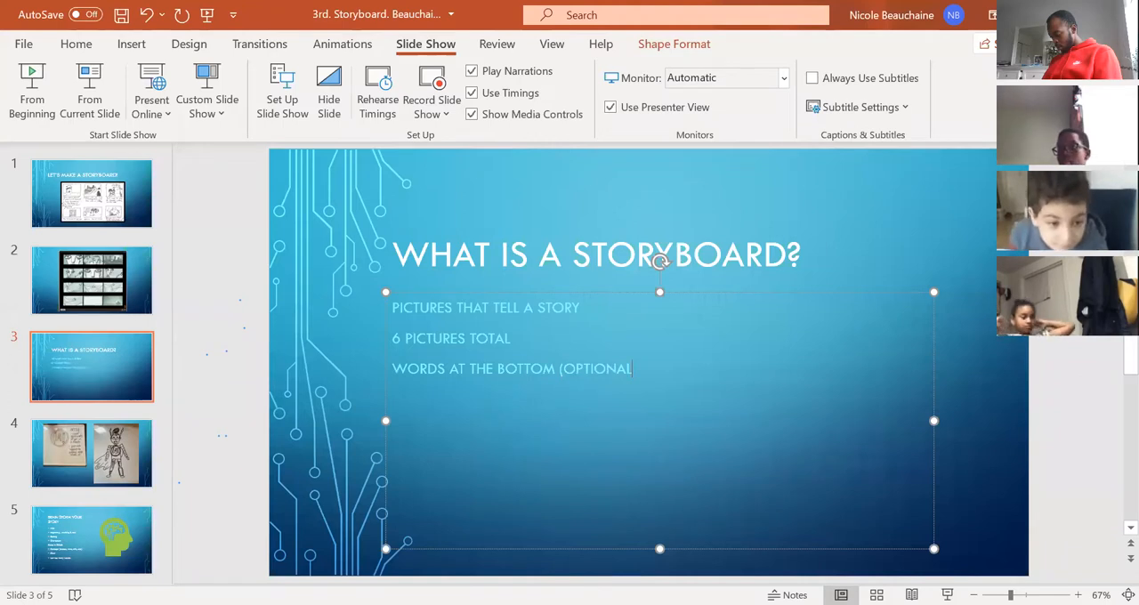
pyautogui.write(')')
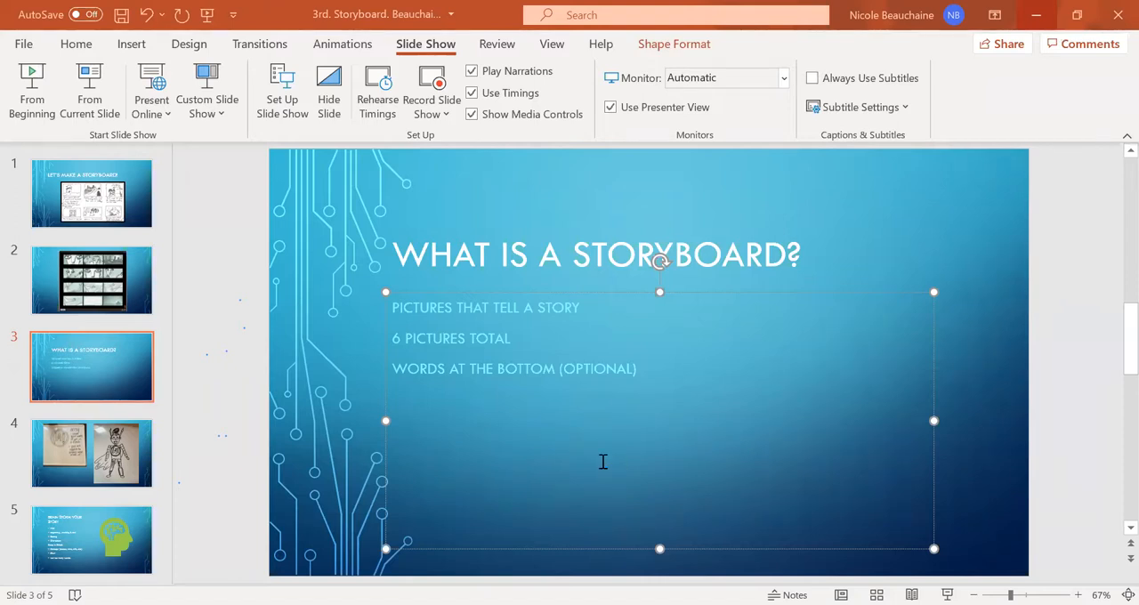
pyautogui.write('CHARACTERS')
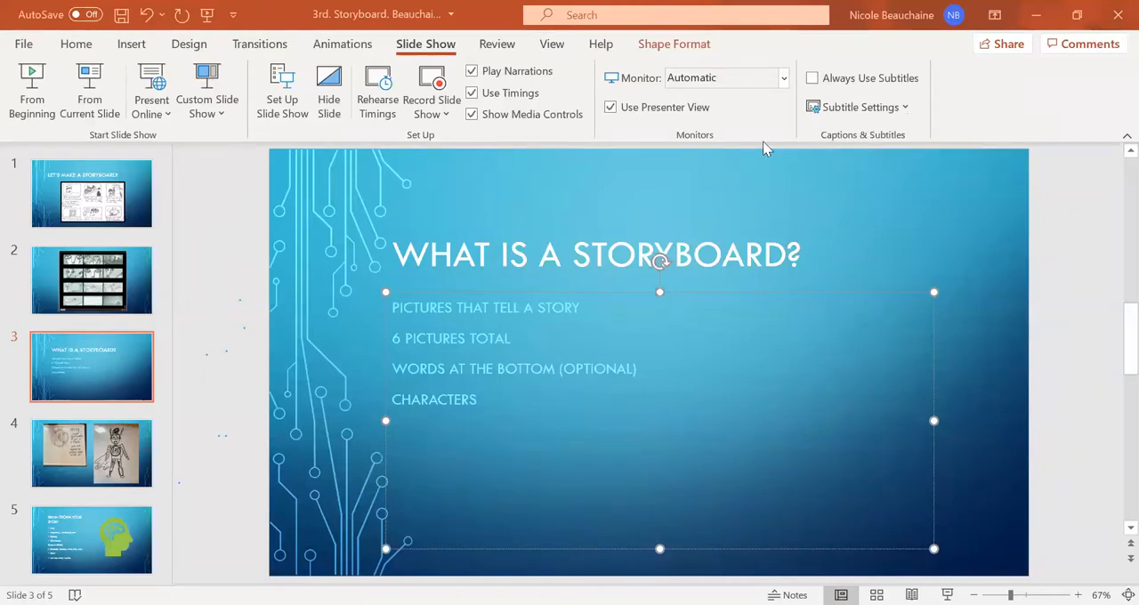
# Start a new bullet after CHARACTERS for DIFFERENT PICTURES IN EACH FRAME
pyautogui.click(502, 400)
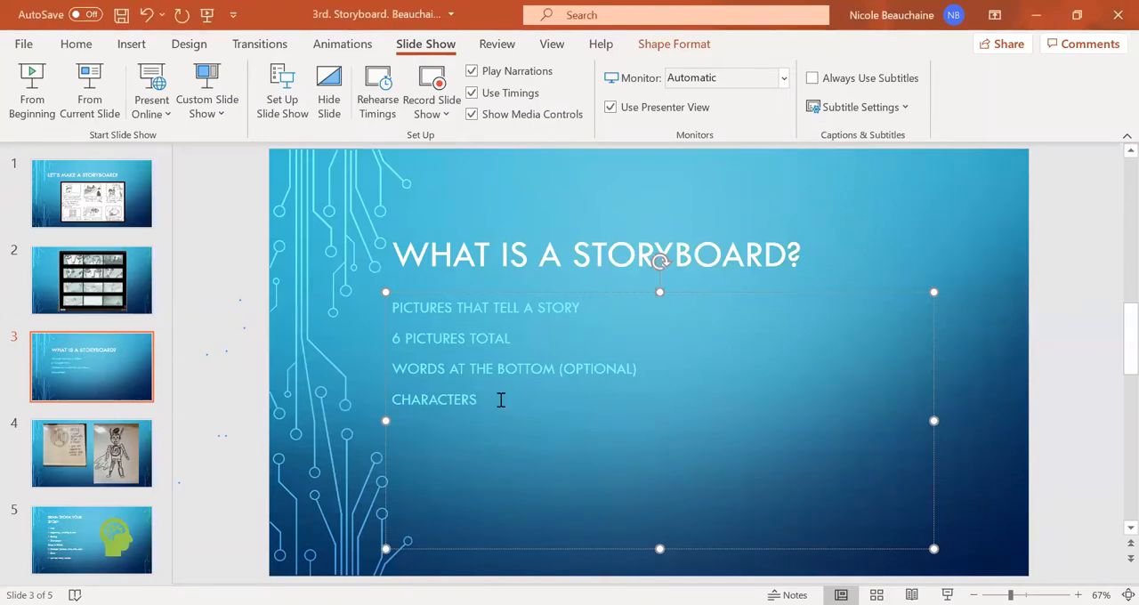
pyautogui.press('Return')
pyautogui.write('dERENT PICTURES in each fram')
pyautogui.write('e')
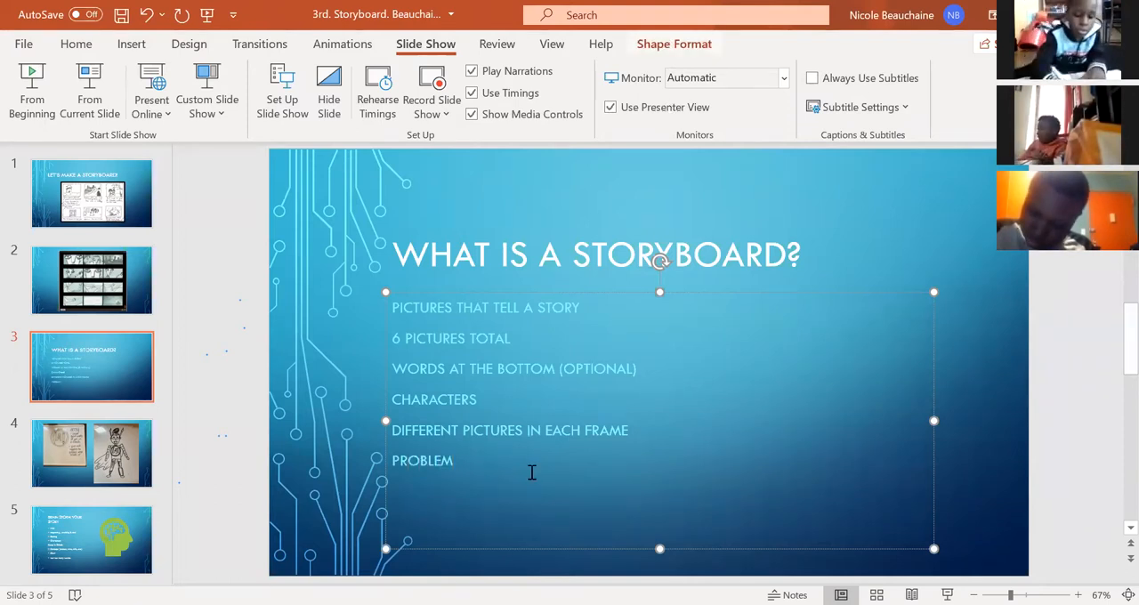
pyautogui.write('-')
# Remove the dash after PROBLEM before retyping it
pyautogui.press('BackSpace')
pyautogui.press('BackSpace')
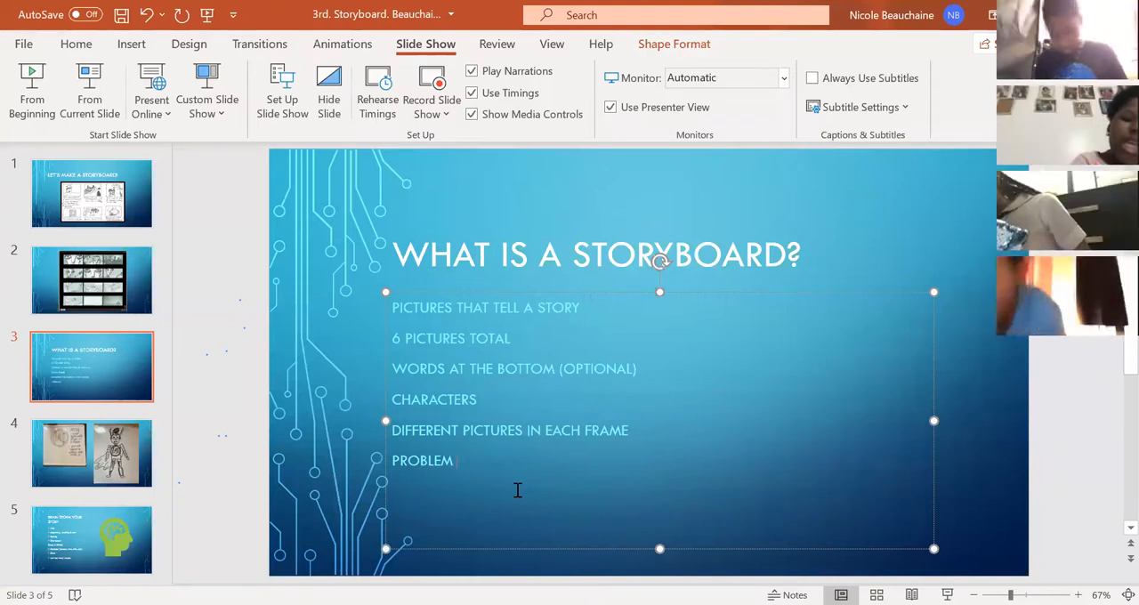
pyautogui.write('-')
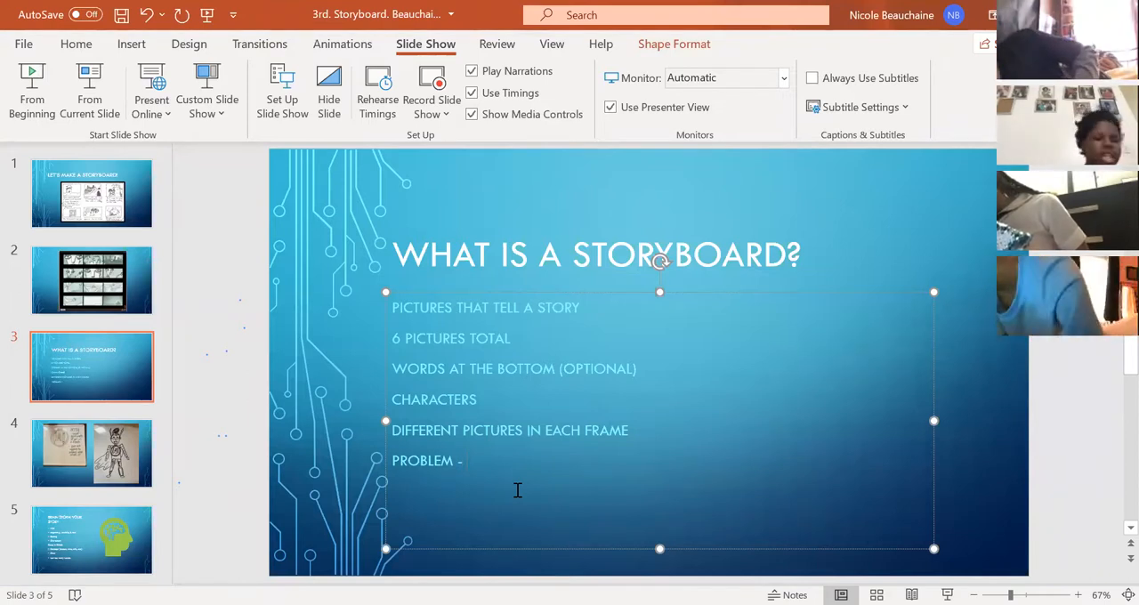
pyautogui.write(' SOLT')
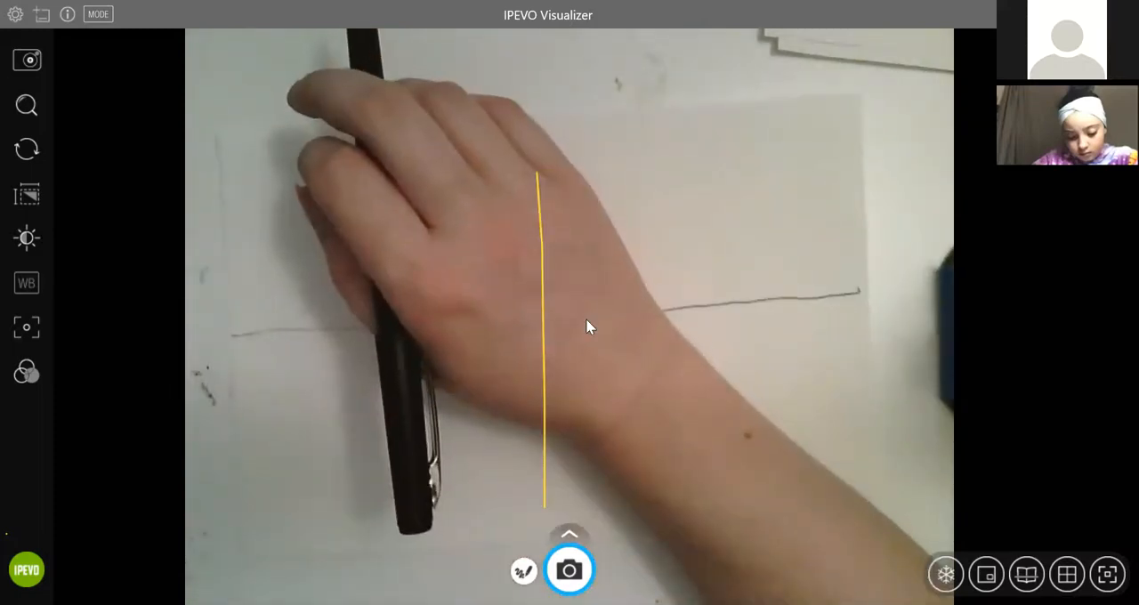
# Undo the yellow annotation line, leaving only the pen-drawn dividing line on the sheet
pyautogui.hotkey('ctrl', 'z')
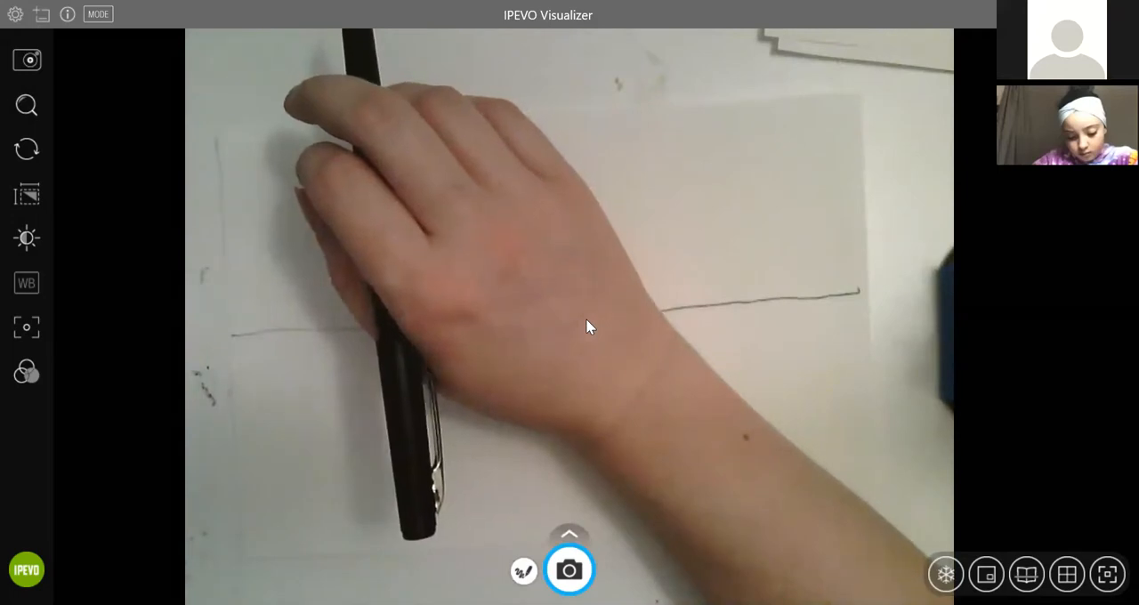